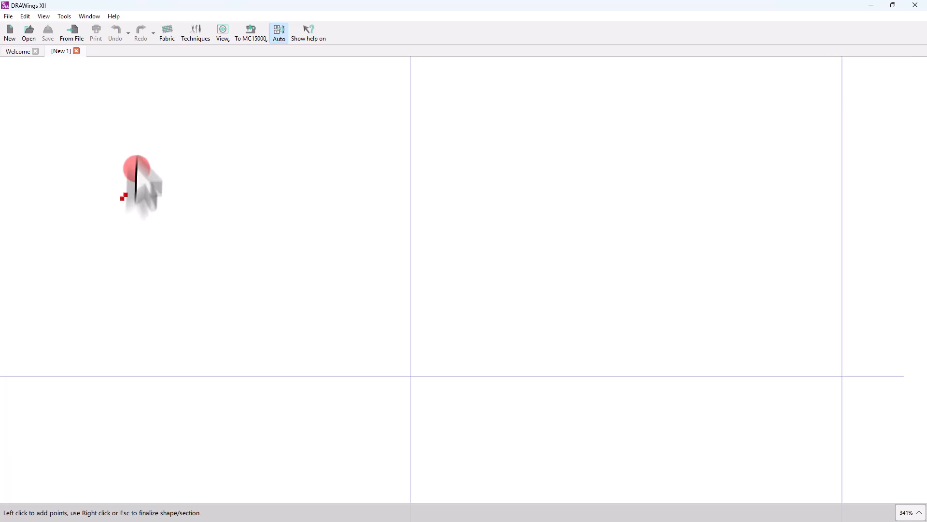
# Digitize a line of sharp zigzag peaks followed by three rounded arches.
pyautogui.click(137, 146)
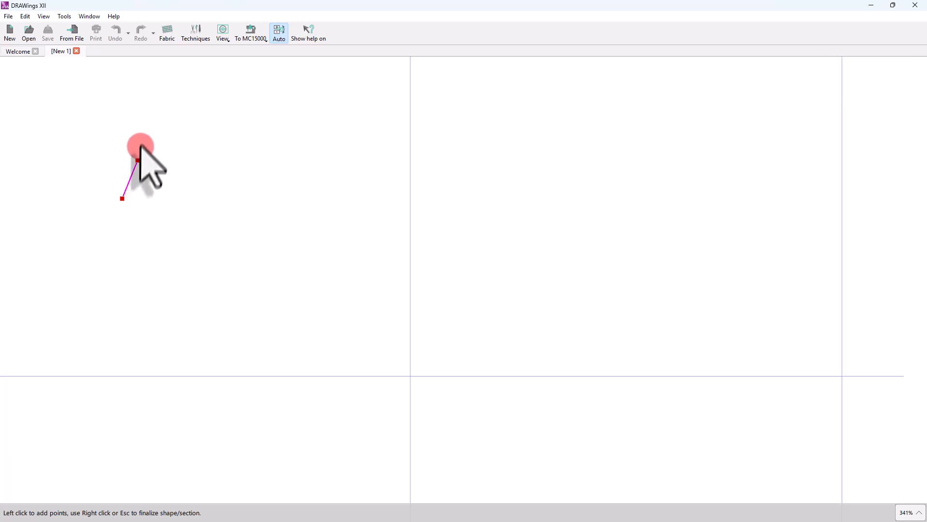
pyautogui.click(155, 103)
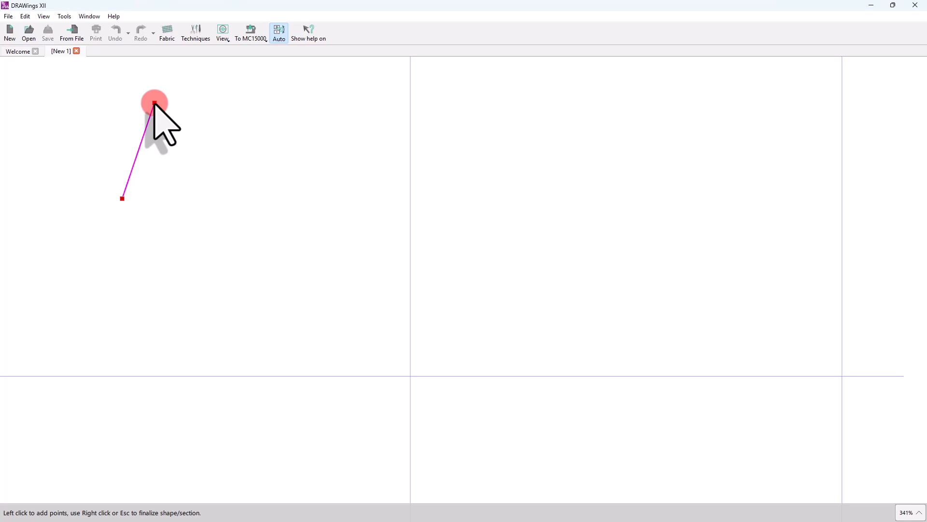
pyautogui.moveTo(155, 103)
pyautogui.mouseDown()
pyautogui.moveTo(162, 206)
pyautogui.moveTo(157, 101)
pyautogui.mouseUp()
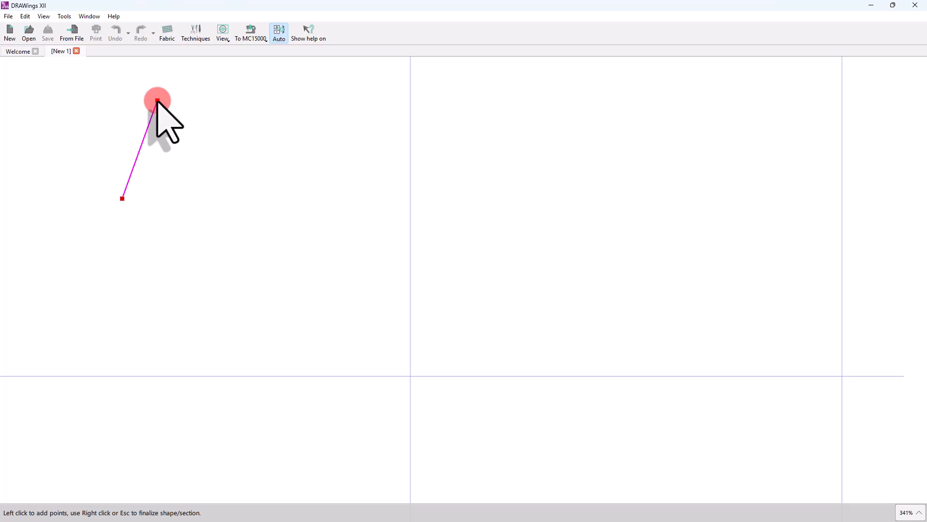
pyautogui.moveTo(173, 123); pyautogui.dragTo(254, 118)
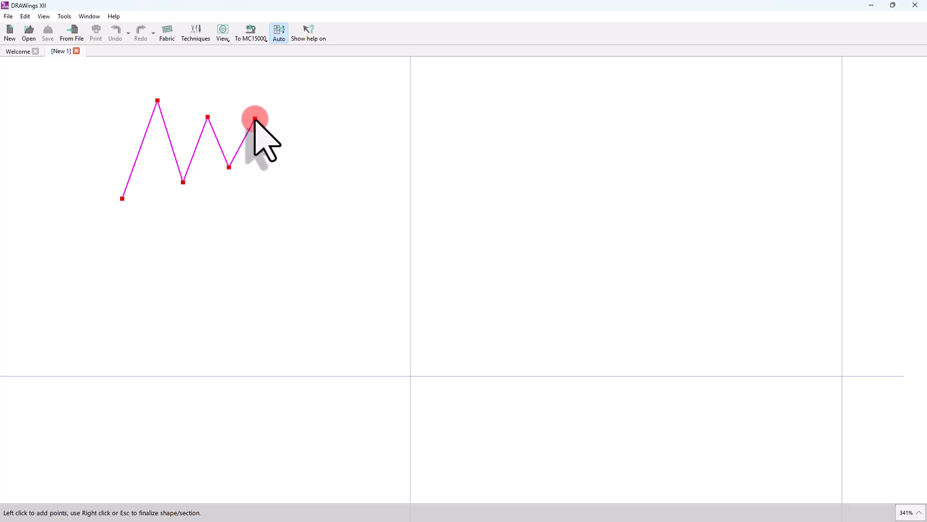
pyautogui.moveTo(254, 119); pyautogui.dragTo(327, 141)
pyautogui.moveTo(327, 145); pyautogui.dragTo(325, 139)
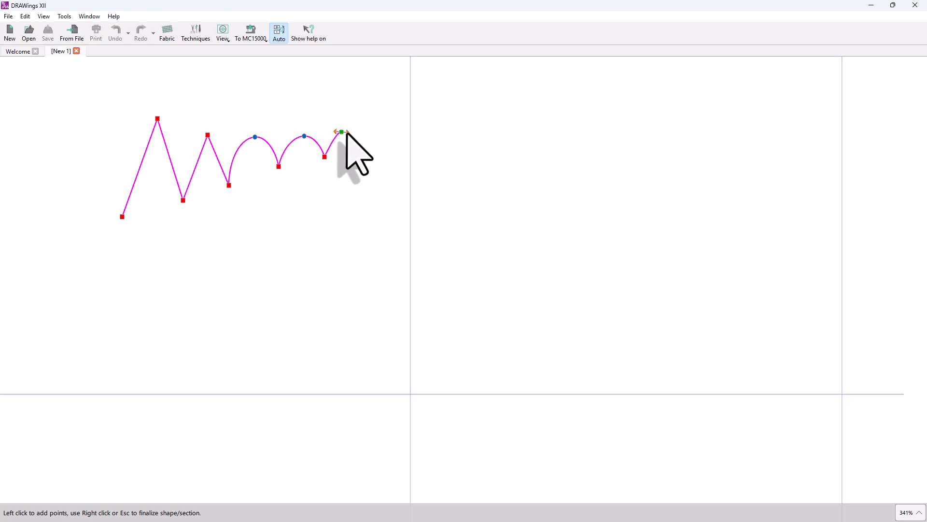
pyautogui.moveTo(347, 133); pyautogui.dragTo(362, 140)
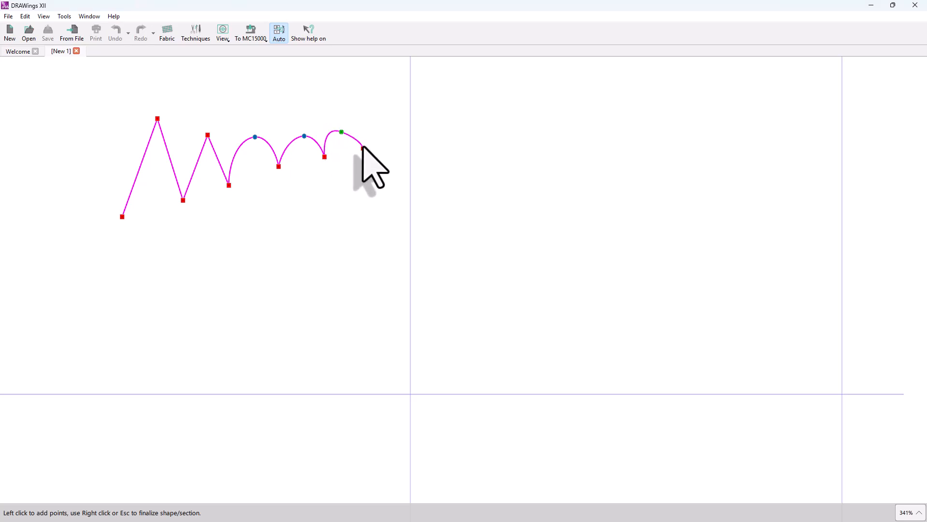
pyautogui.click(359, 153)
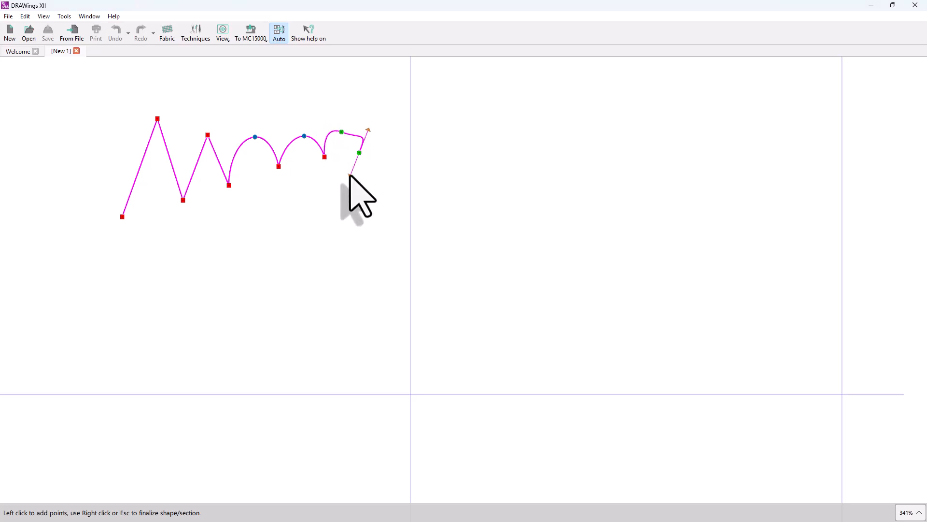
# Drop the line down and continue it leftward as a lower return row of zigzags and arches.
pyautogui.click(335, 235)
pyautogui.click(317, 189)
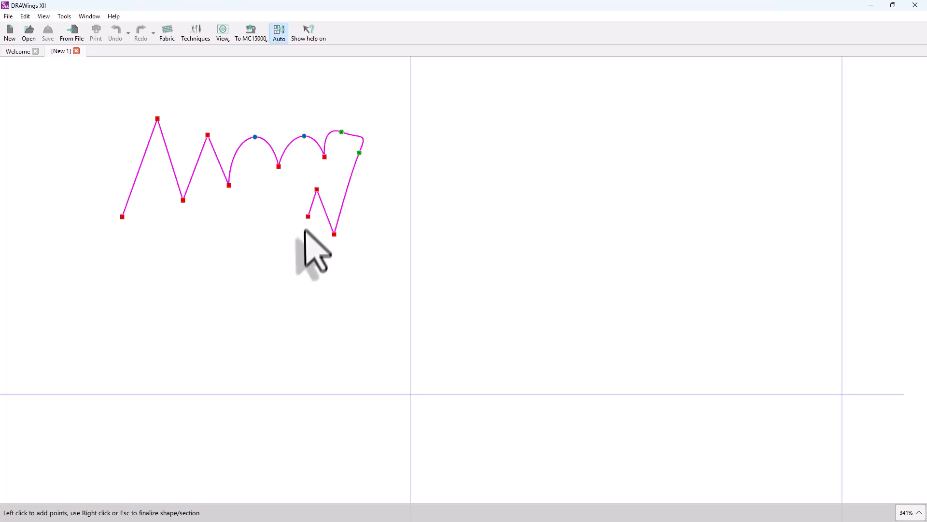
pyautogui.click(304, 235)
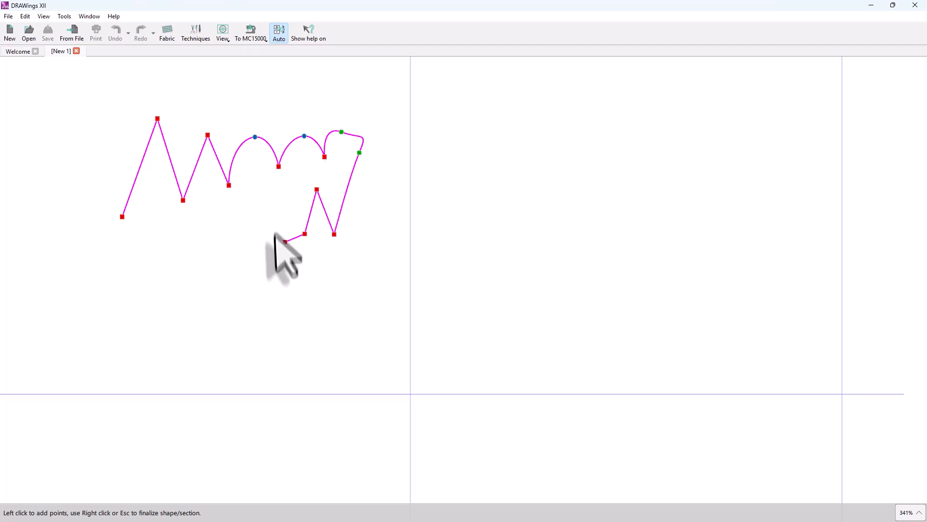
pyautogui.click(278, 208)
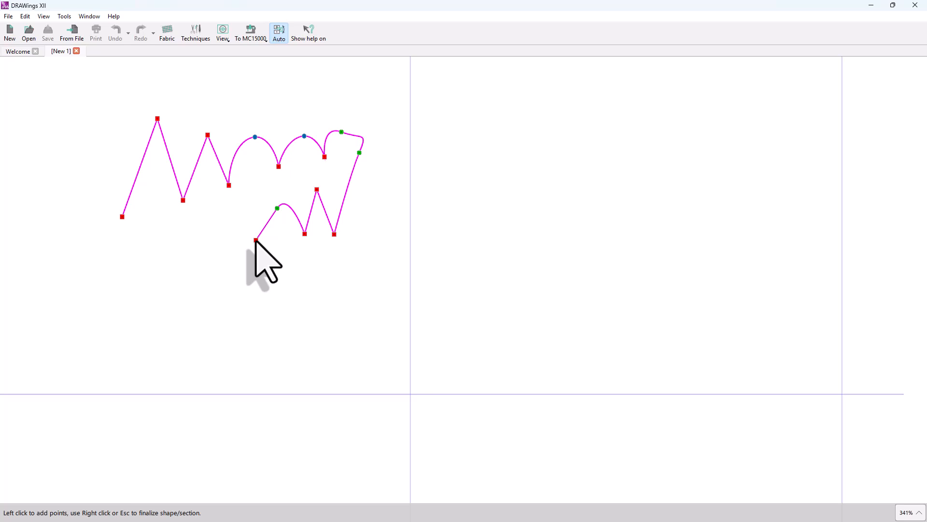
pyautogui.click(256, 240)
pyautogui.click(232, 210)
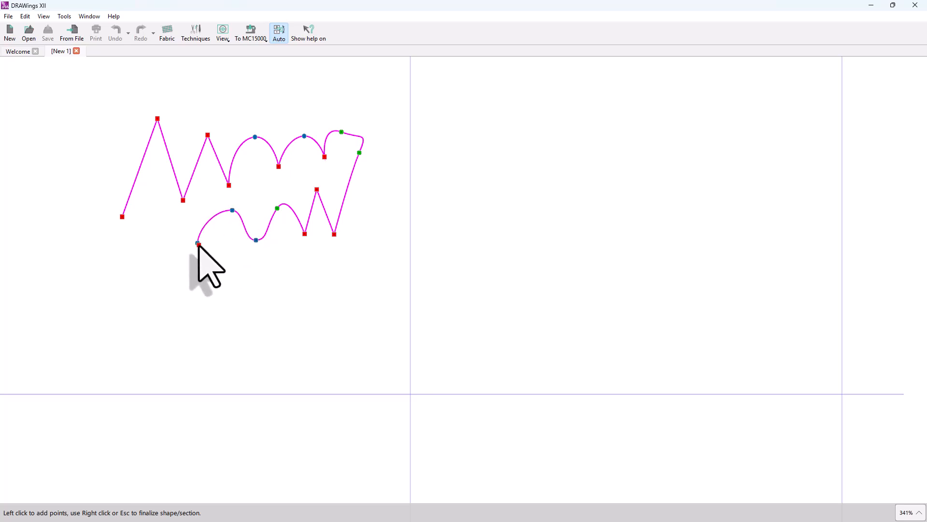
pyautogui.click(198, 244)
# Delete the lower-row points and finalize the zigzag-and-arch path as a black line.
pyautogui.press('BackSpace')
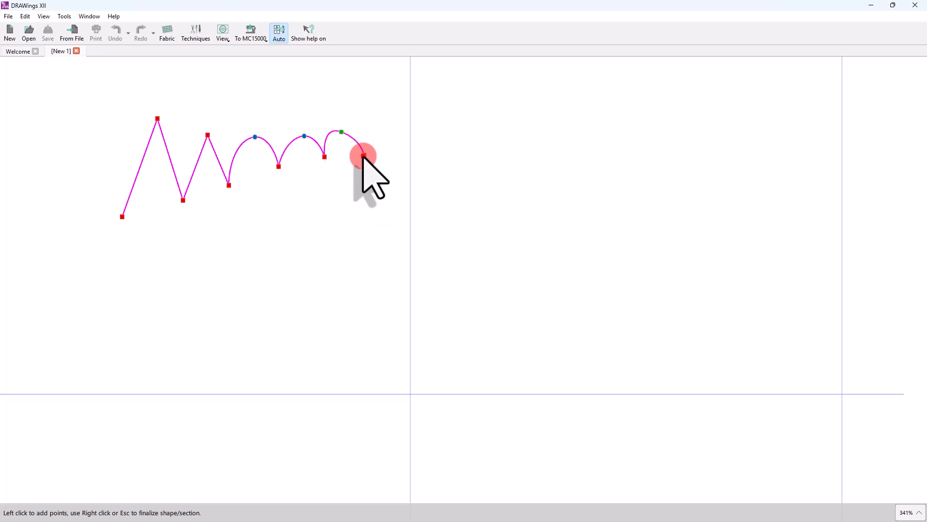
pyautogui.press('Return')
pyautogui.press('Escape')
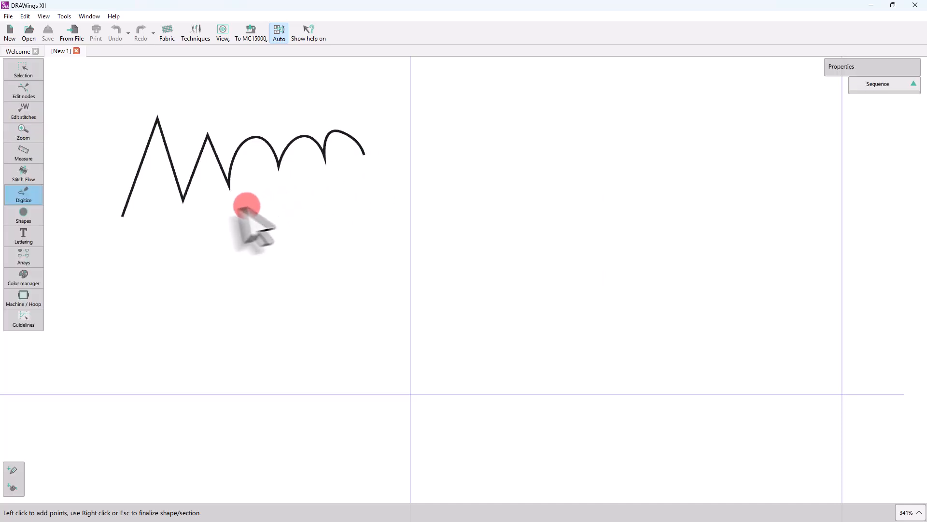
# Digitize three zigzag peaks and low points below the first line.
pyautogui.click(120, 228)
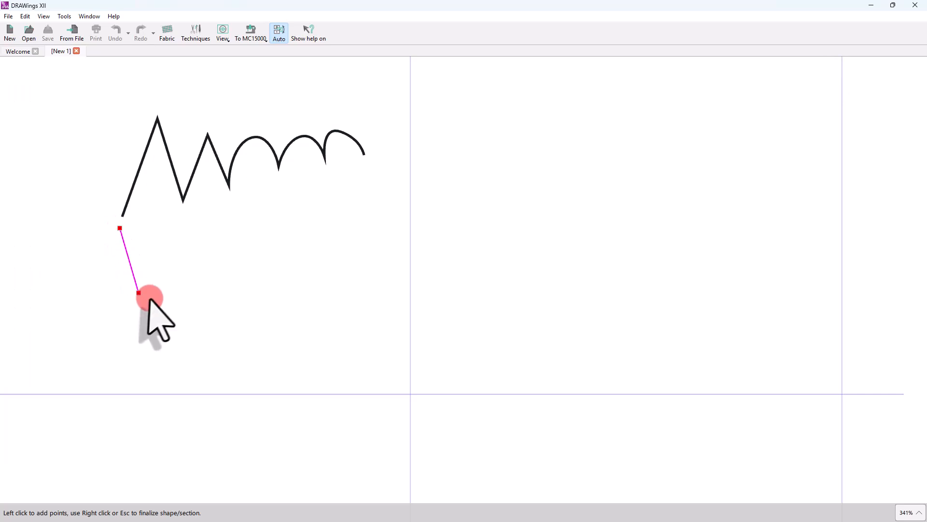
pyautogui.click(150, 304)
pyautogui.click(181, 233)
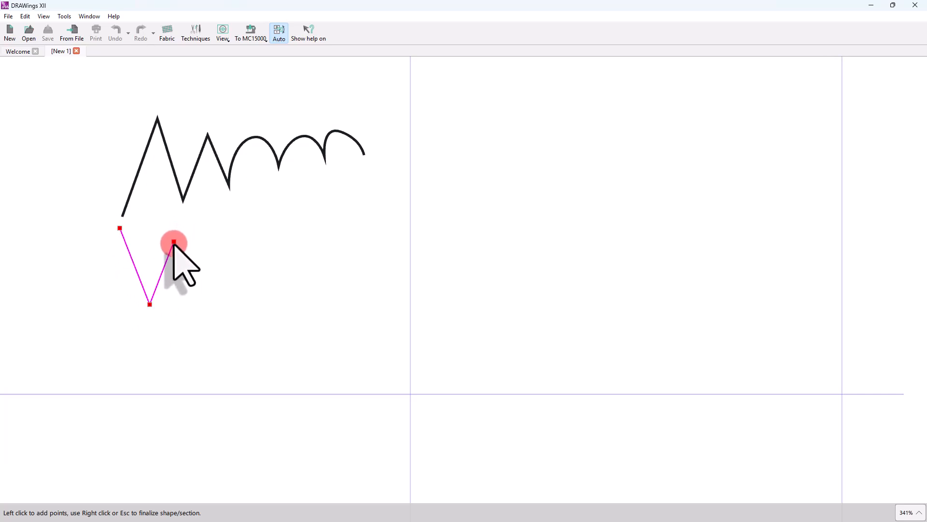
pyautogui.click(174, 244)
pyautogui.click(198, 286)
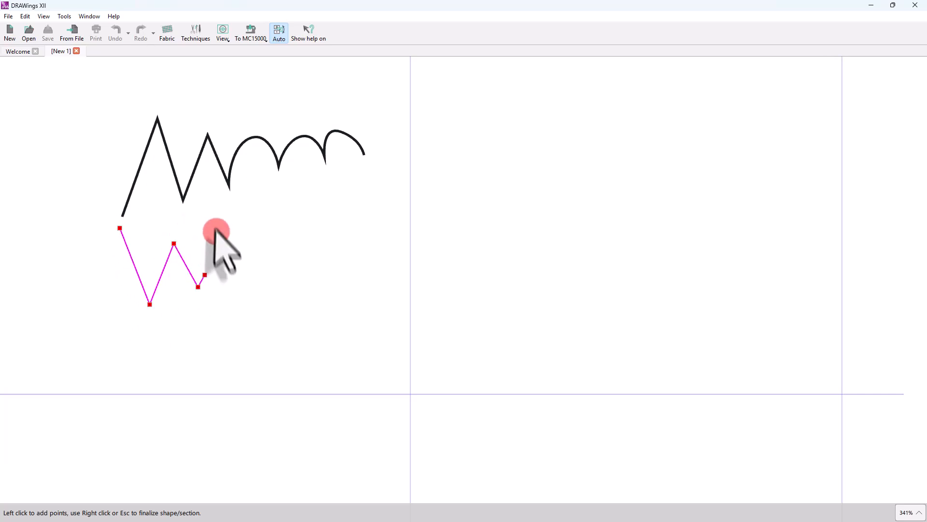
pyautogui.click(223, 223)
pyautogui.click(227, 228)
pyautogui.click(240, 261)
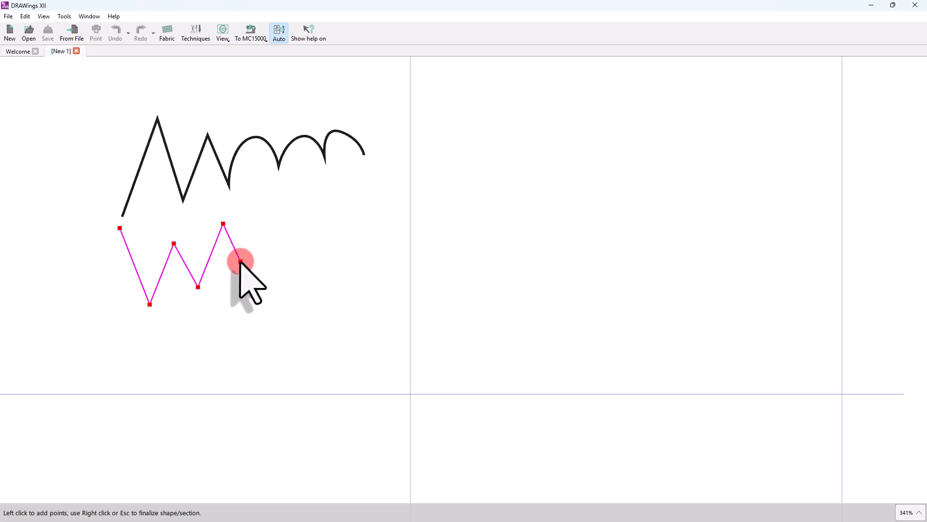
# Add curved scallop points ending in a peak and finish the second line as running stitches.
pyautogui.keyDown('ctrl'); pyautogui.click(241, 261); pyautogui.keyUp('ctrl')
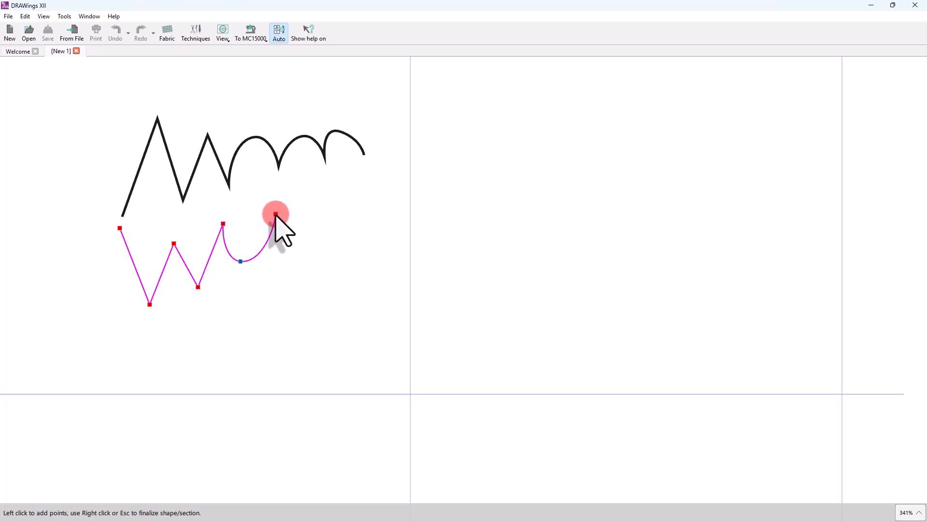
pyautogui.keyDown('ctrl'); pyautogui.click(293, 250); pyautogui.keyUp('ctrl')
pyautogui.click(325, 207)
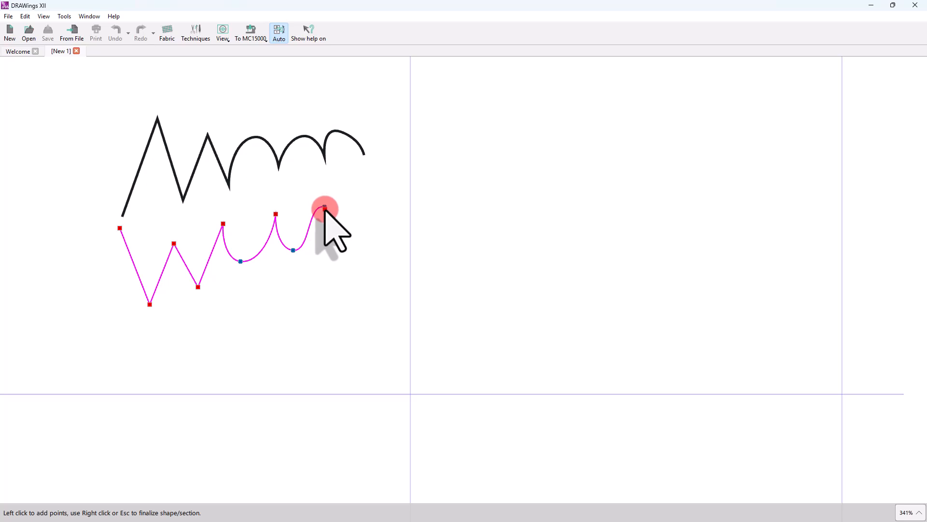
pyautogui.press('Return')
pyautogui.press('Escape')
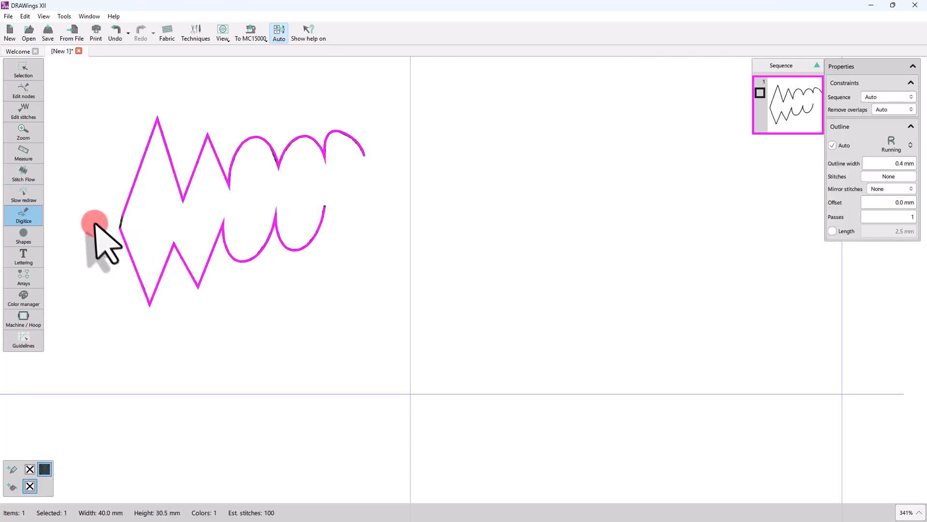
# Zoom the view out until the whole two-row wavy shape fits on screen.
pyautogui.scroll(5, 97, 221)
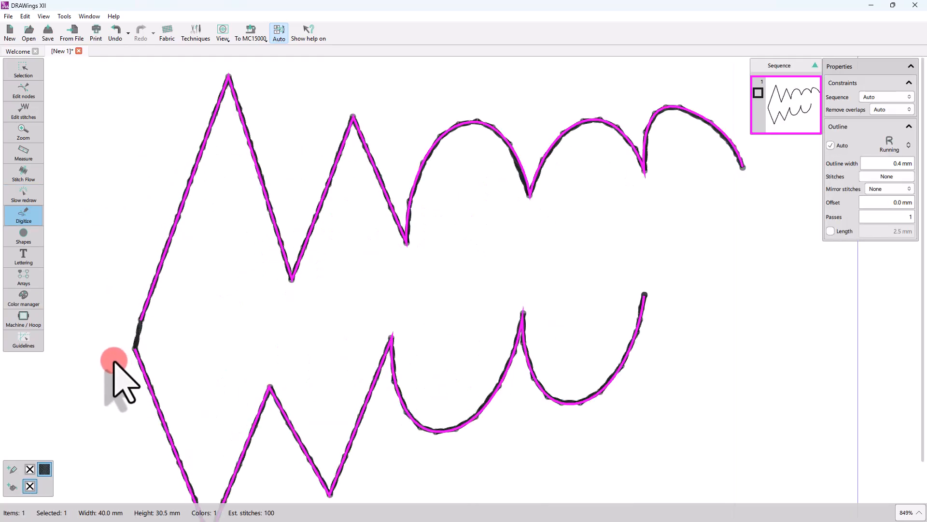
pyautogui.scroll(-3, 120, 345)
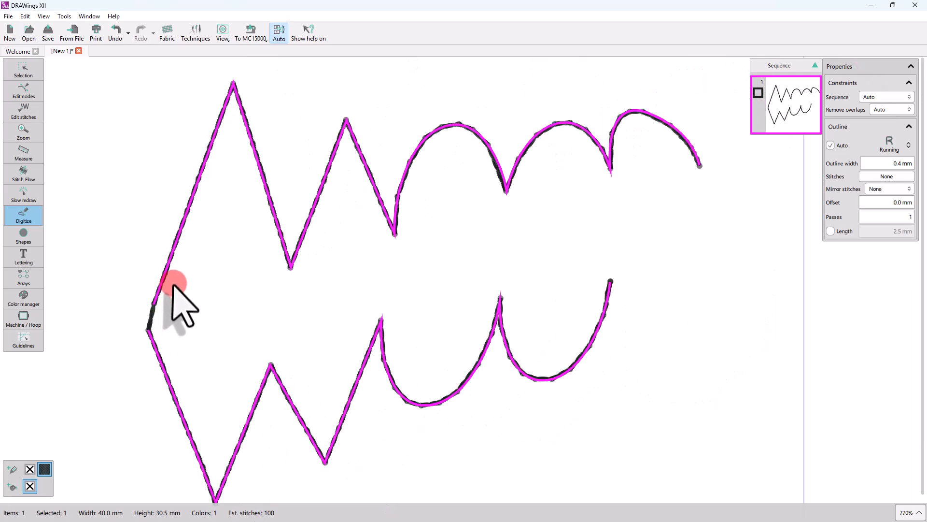
pyautogui.scroll(-1, 154, 277)
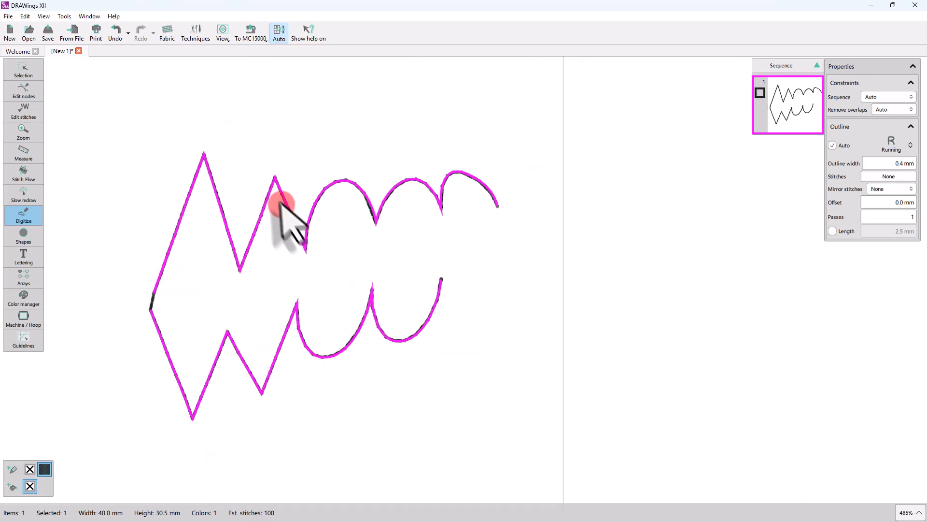
# Digitize a four-segment zigzag running line right of the wavy shape and finish it.
pyautogui.click(513, 262)
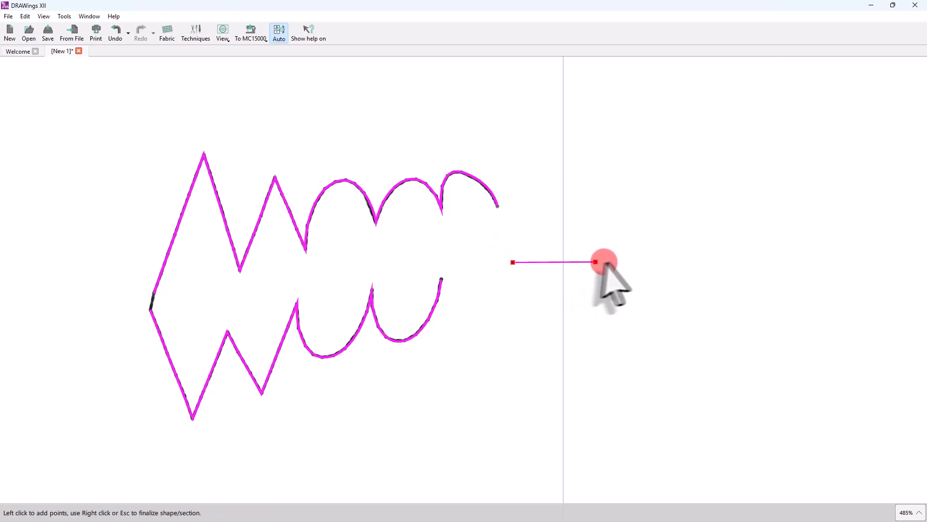
pyautogui.click(630, 260)
pyautogui.click(513, 292)
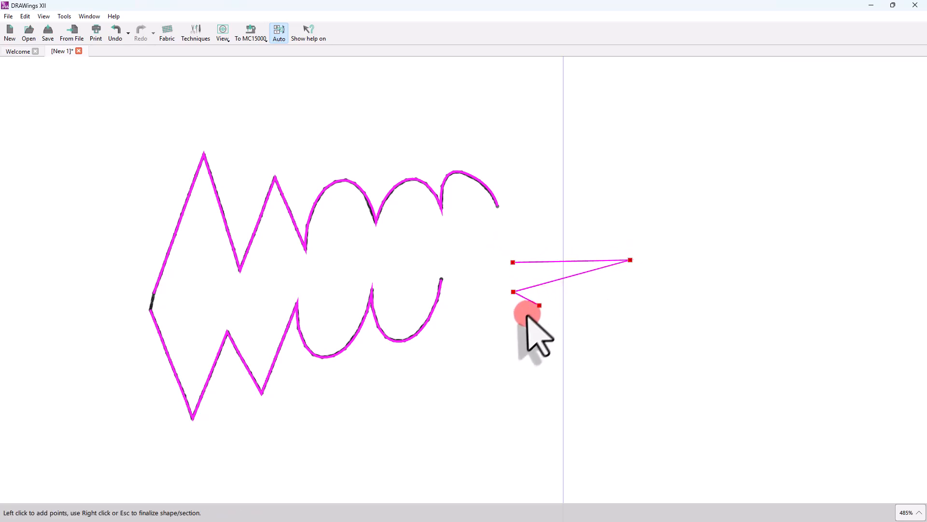
pyautogui.click(582, 305)
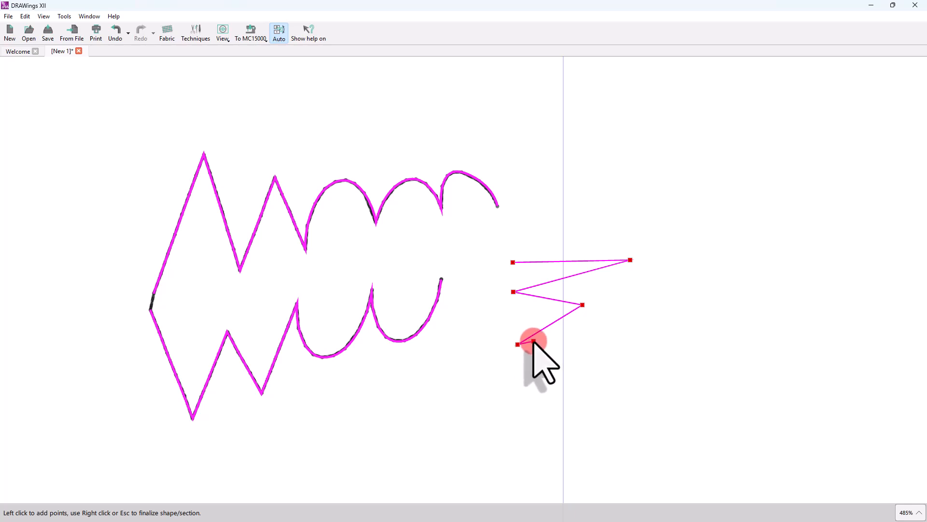
pyautogui.rightClick(533, 342)
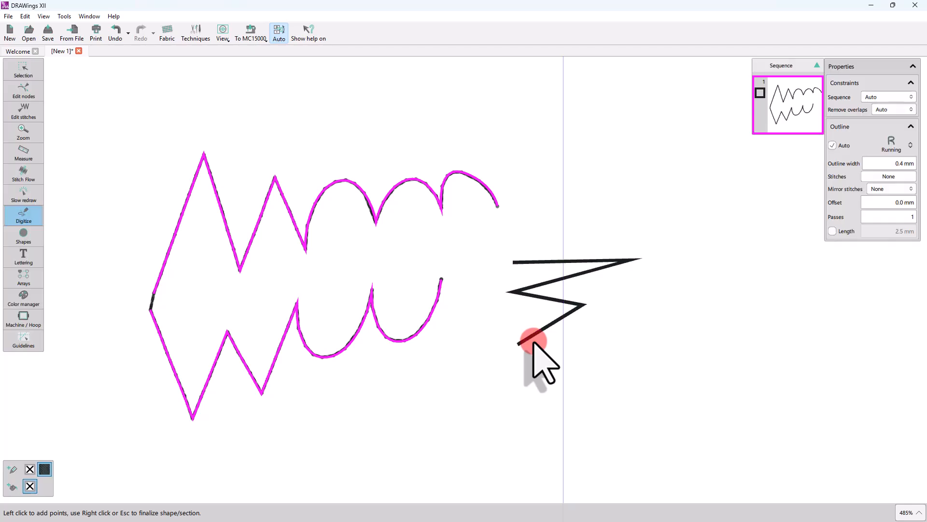
# Exit digitizing and select the small zigzag line and the large wavy shape for removal.
pyautogui.moveTo(36, 80)
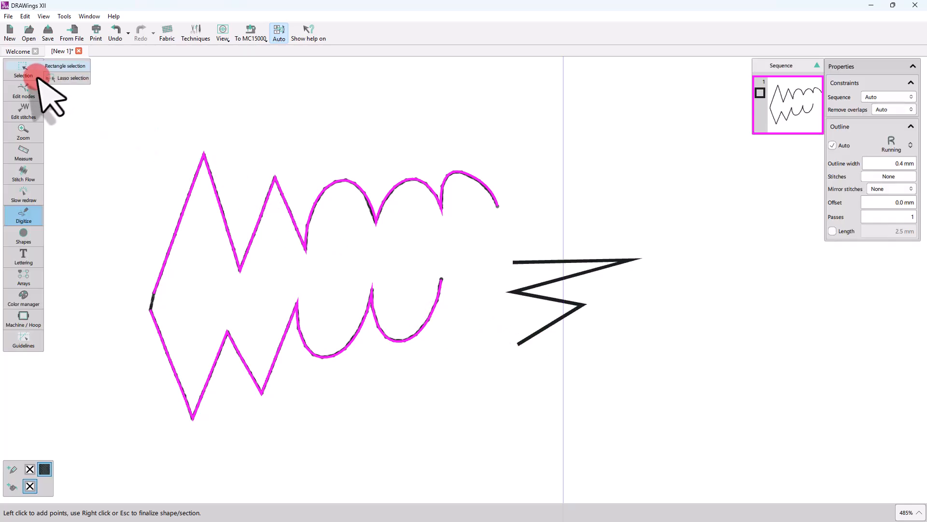
pyautogui.press('Return')
pyautogui.press('Escape')
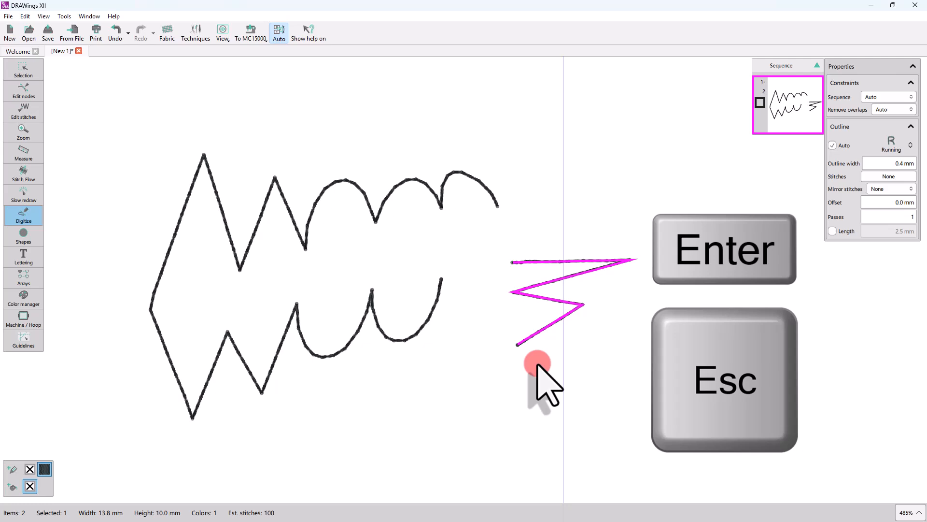
pyautogui.click(507, 387)
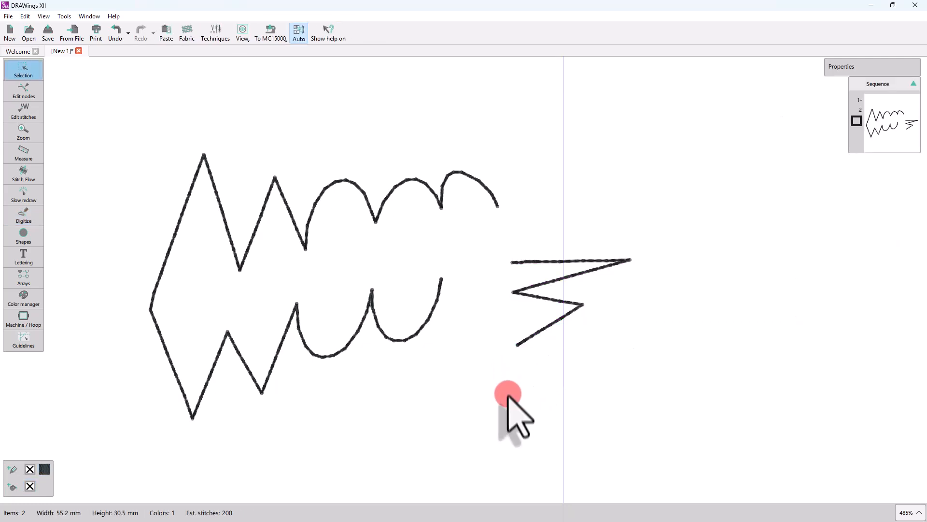
pyautogui.click(544, 302)
pyautogui.click(423, 328)
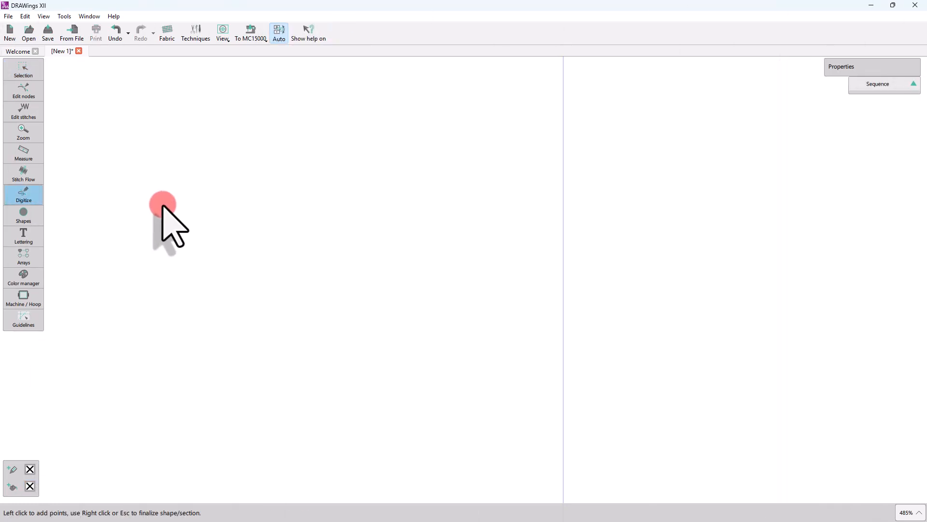
# Digitize a four-corner diamond outline, close it at its start, and begin a line beside it.
pyautogui.click(163, 205)
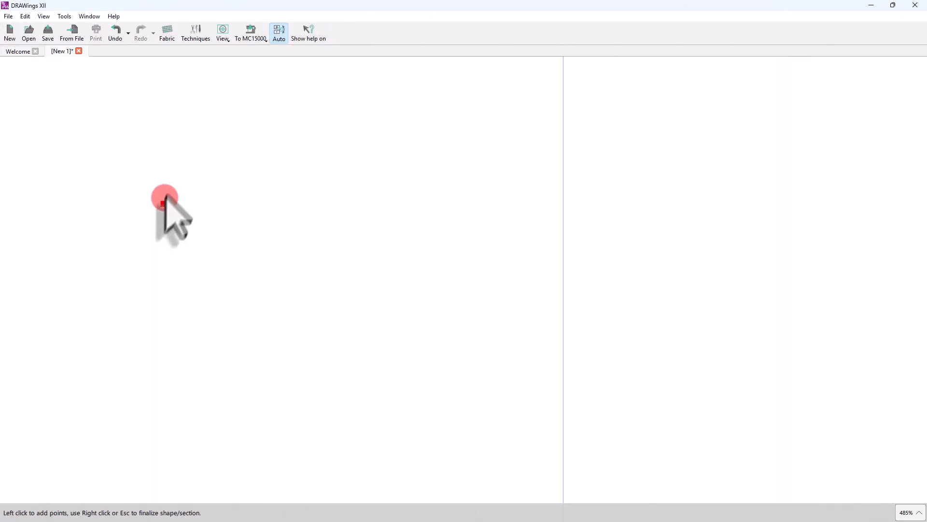
pyautogui.click(217, 138)
pyautogui.click(223, 151)
pyautogui.moveTo(240, 177); pyautogui.dragTo(259, 207)
pyautogui.click(209, 269)
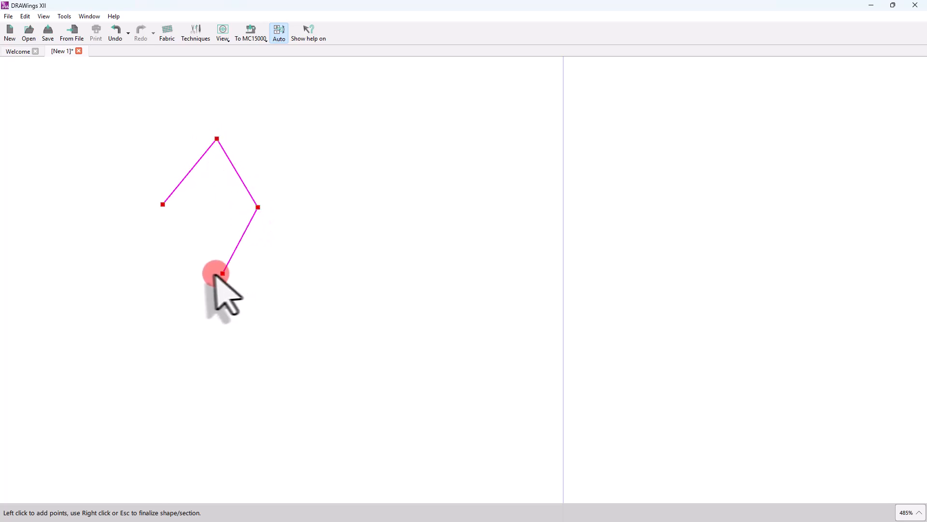
pyautogui.moveTo(208, 269); pyautogui.dragTo(213, 266)
pyautogui.click(172, 224)
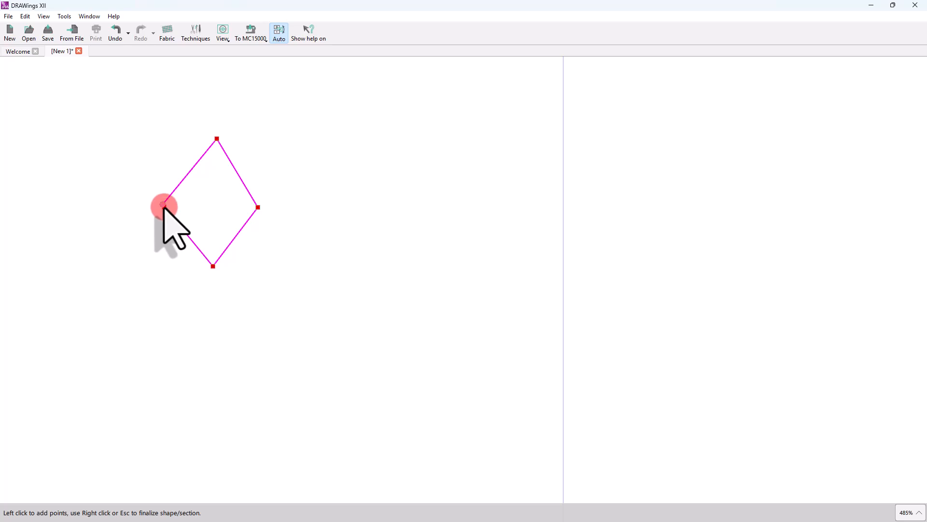
pyautogui.click(163, 205)
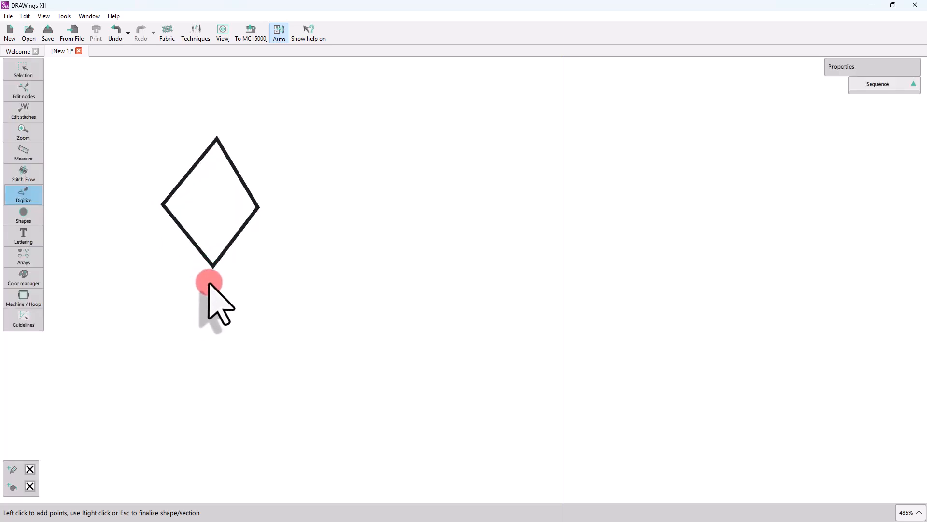
pyautogui.click(317, 206)
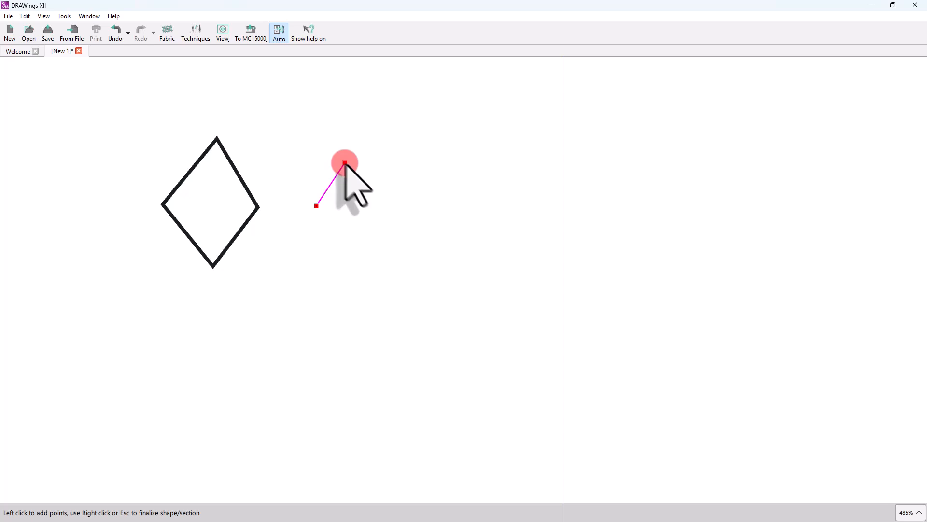
# Build a line of a rounded arch, a sharp zigzag peak, then another arch, and finish it.
pyautogui.click(362, 206)
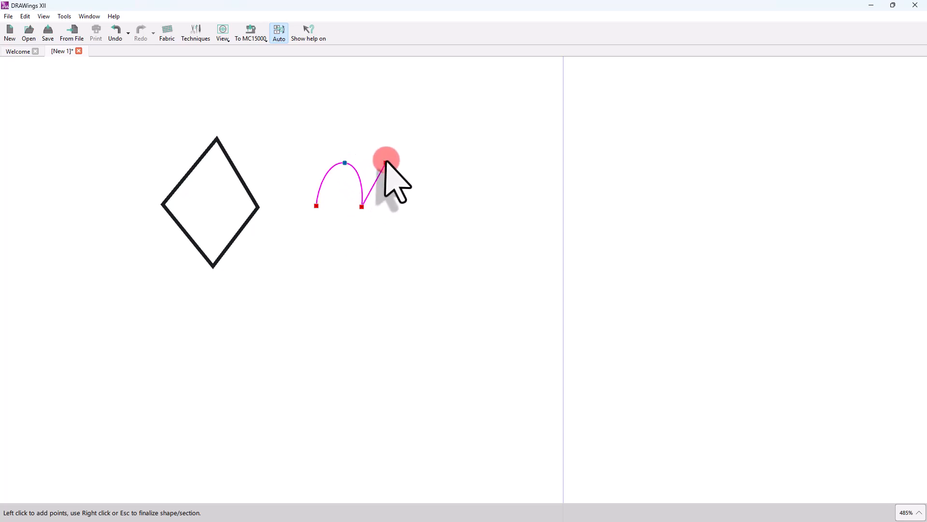
pyautogui.click(403, 213)
pyautogui.click(427, 163)
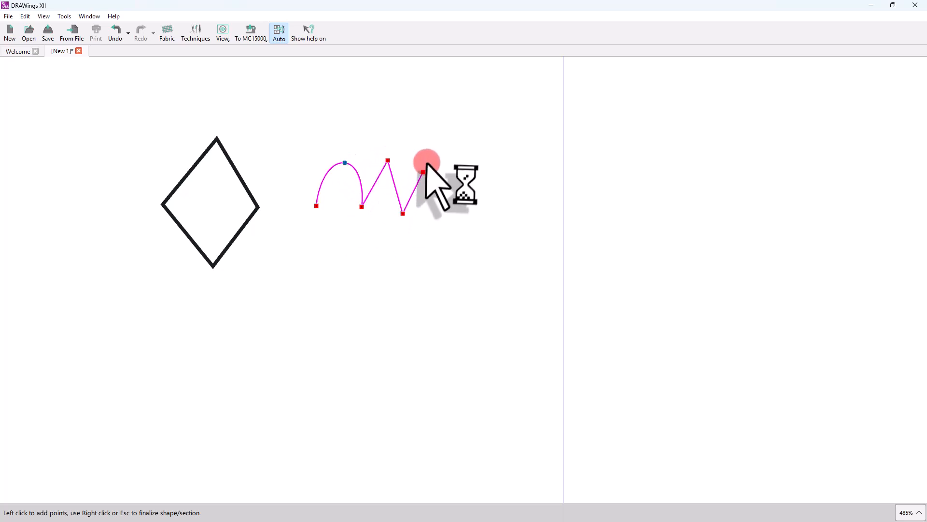
pyautogui.click(455, 212)
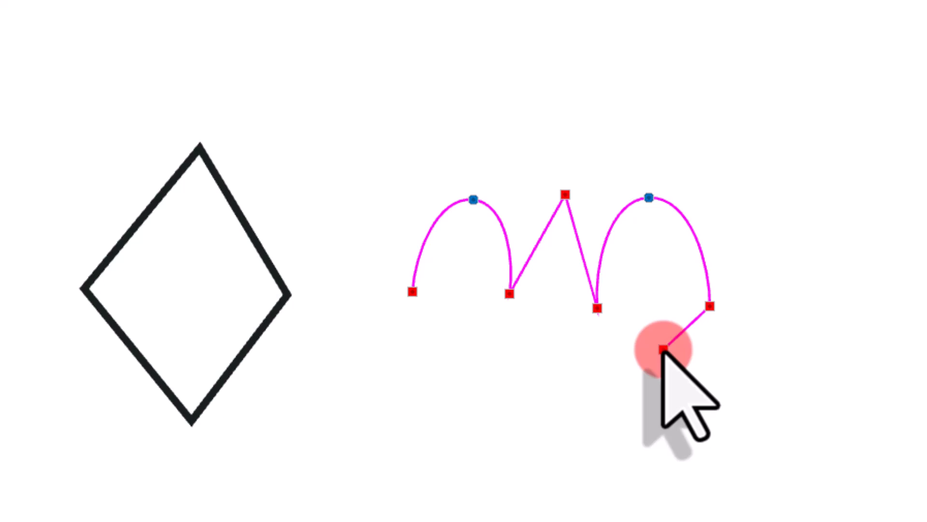
pyautogui.rightClick(664, 349)
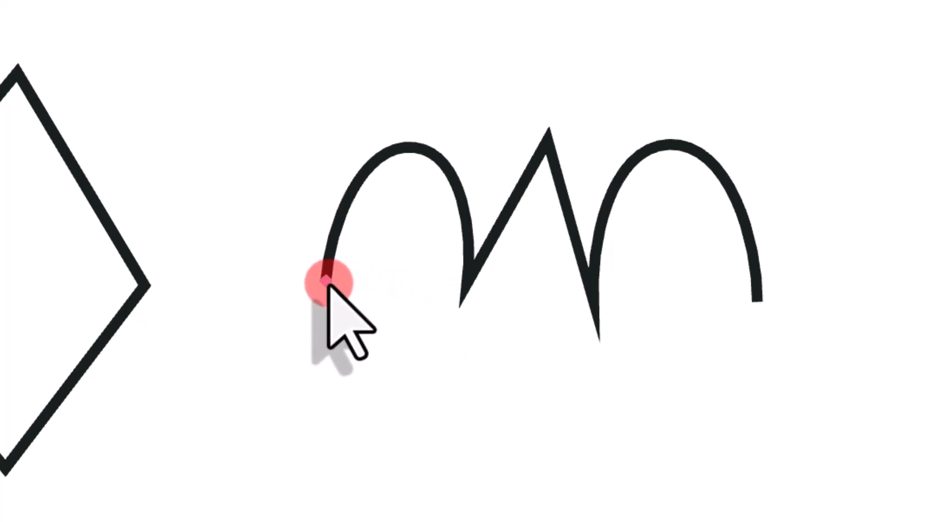
# Extend a new segment down from the finished line's left end.
pyautogui.moveTo(328, 282)
pyautogui.mouseDown()
pyautogui.moveTo(332, 319)
pyautogui.moveTo(401, 401)
pyautogui.moveTo(444, 503)
pyautogui.moveTo(479, 381)
pyautogui.moveTo(500, 372)
pyautogui.moveTo(529, 437)
pyautogui.moveTo(589, 503)
pyautogui.moveTo(640, 393)
pyautogui.moveTo(658, 377)
pyautogui.moveTo(704, 503)
pyautogui.moveTo(720, 382)
pyautogui.moveTo(744, 305)
pyautogui.moveTo(751, 324)
pyautogui.mouseUp()
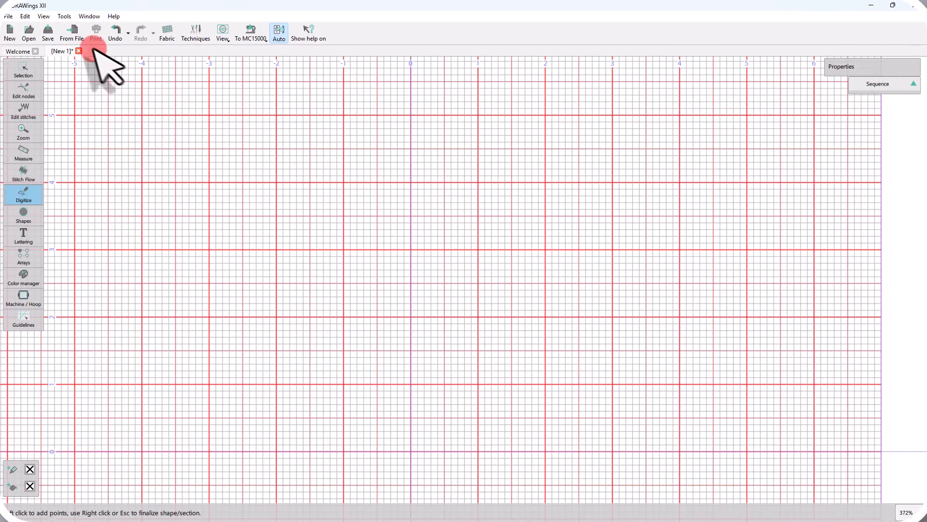
# Enable grid snapping, digitize a diamond on major grid intersections, and start a diagonal line beside it.
pyautogui.click(223, 33)
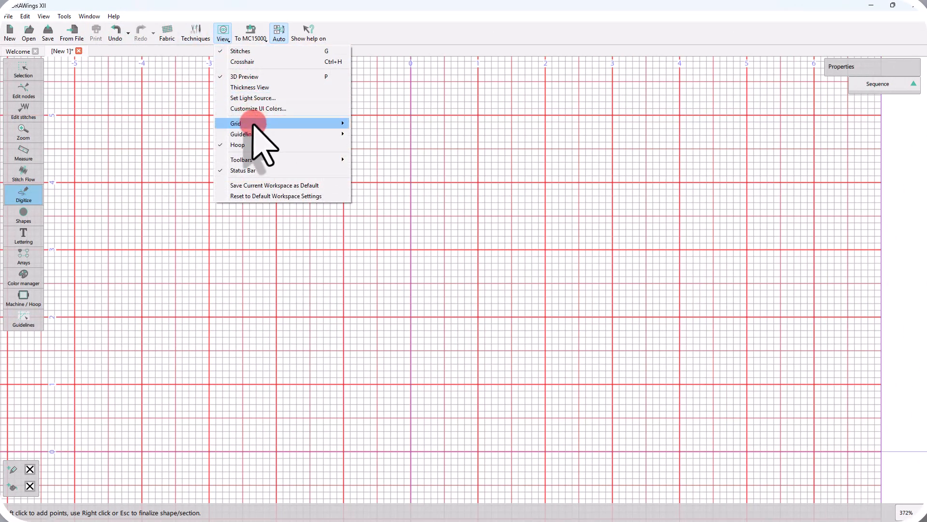
pyautogui.click(391, 136)
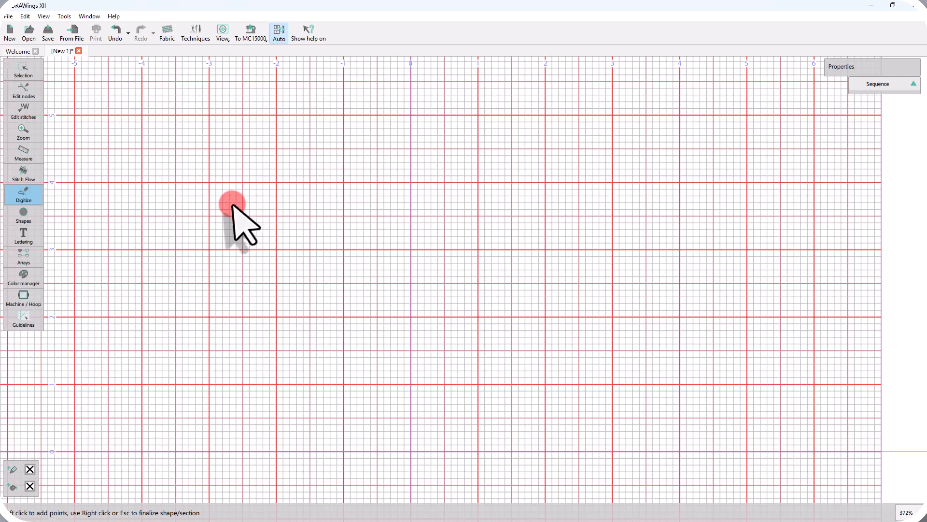
pyautogui.click(142, 182)
pyautogui.click(209, 115)
pyautogui.click(263, 169)
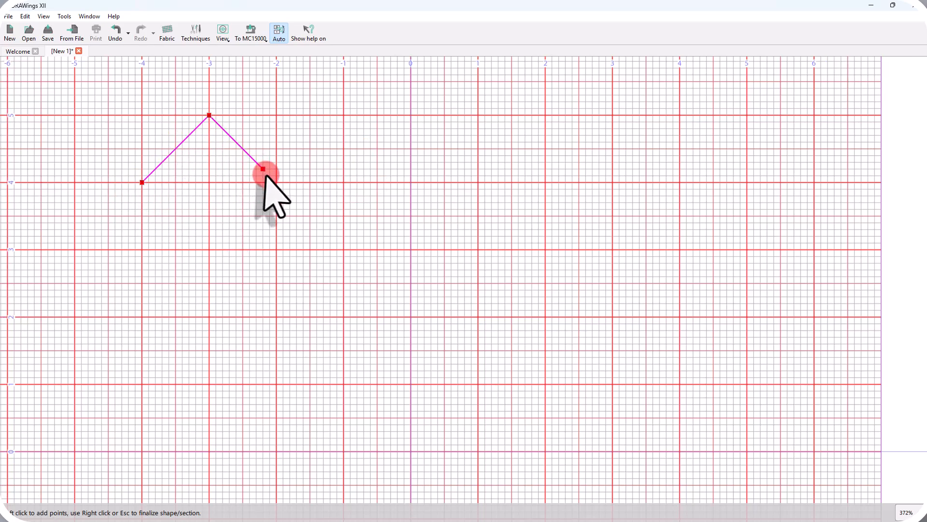
pyautogui.click(203, 256)
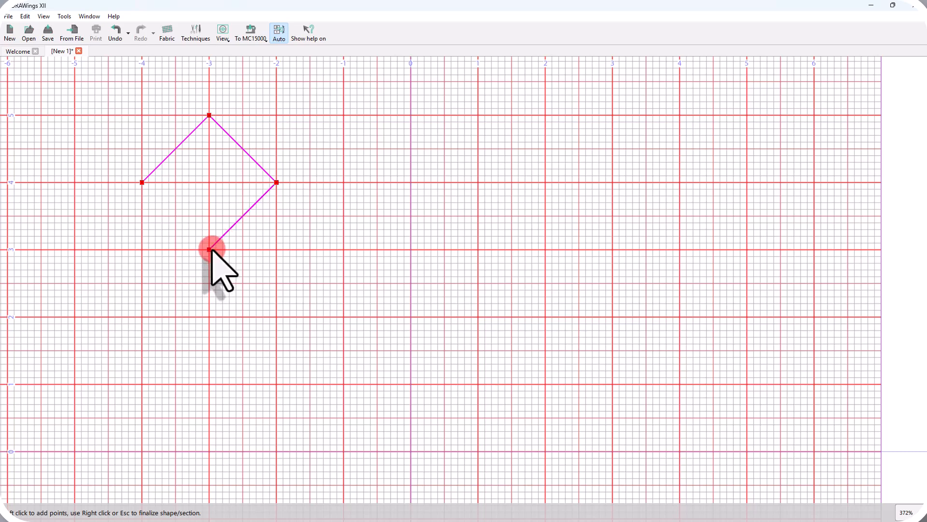
pyautogui.click(142, 182)
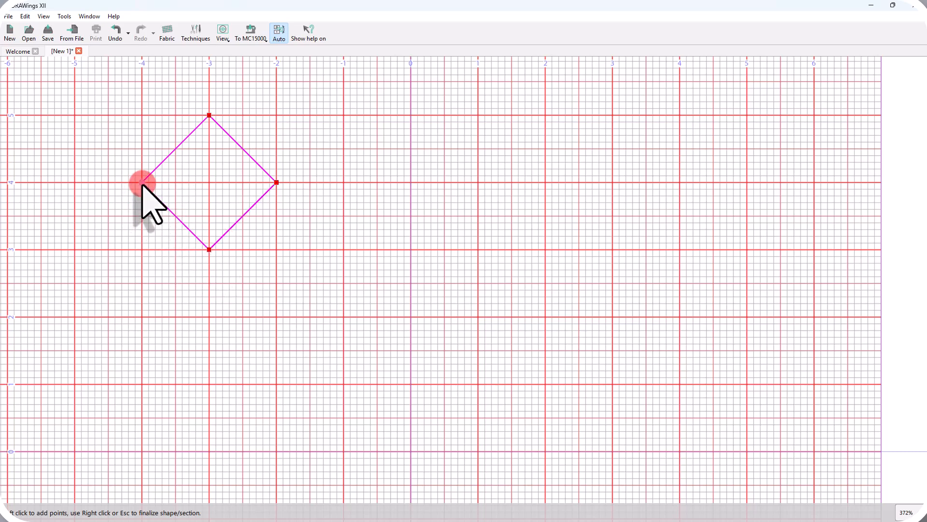
pyautogui.click(277, 249)
pyautogui.click(330, 202)
# With Alt held, draw a zigzag line right of the diamond with its points between grid lines.
pyautogui.press('alt')
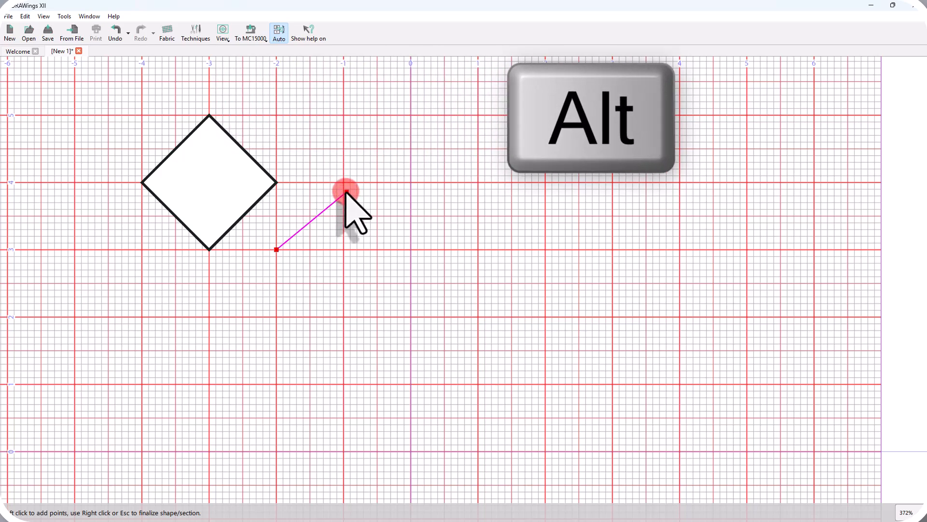
pyautogui.moveTo(345, 178); pyautogui.dragTo(345, 192)
pyautogui.click(369, 230)
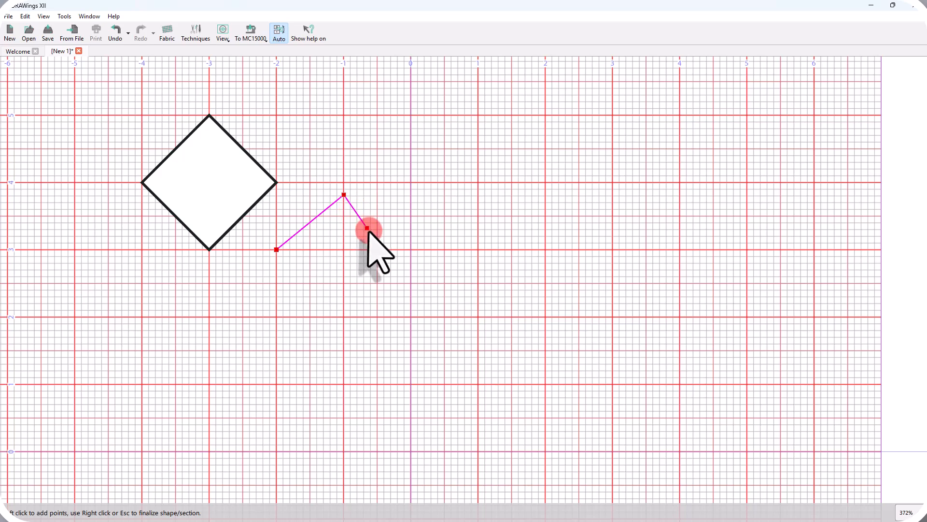
pyautogui.click(395, 199)
pyautogui.click(416, 211)
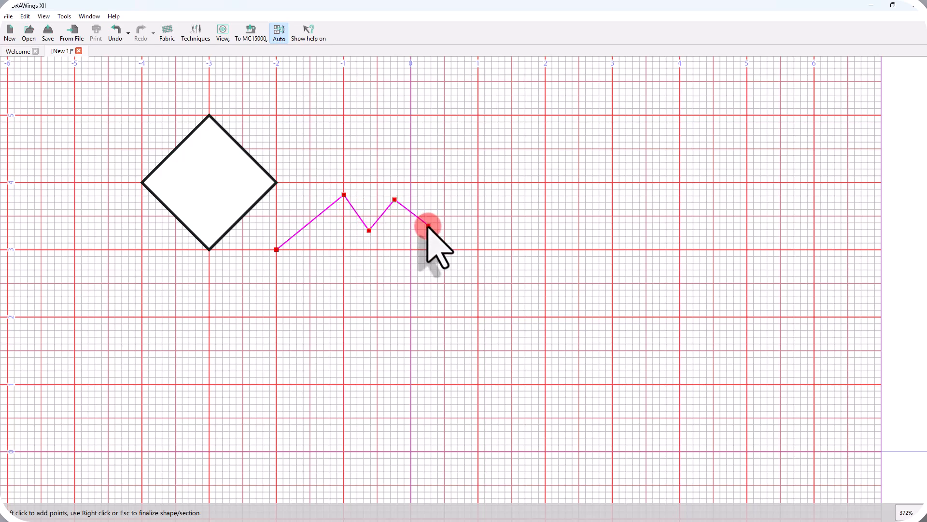
pyautogui.rightClick(427, 225)
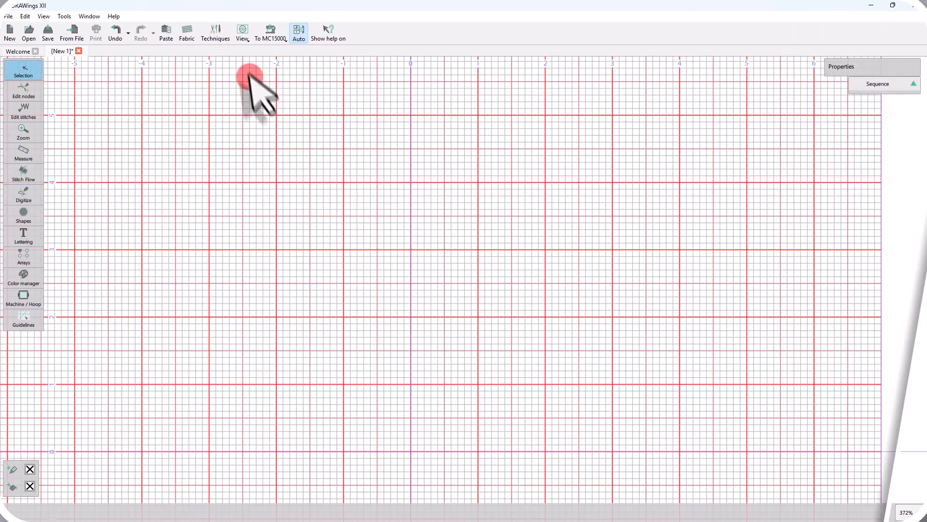
# Toggle grid snapping via View > Grid > Snap.
pyautogui.click(243, 36)
pyautogui.moveTo(261, 123)
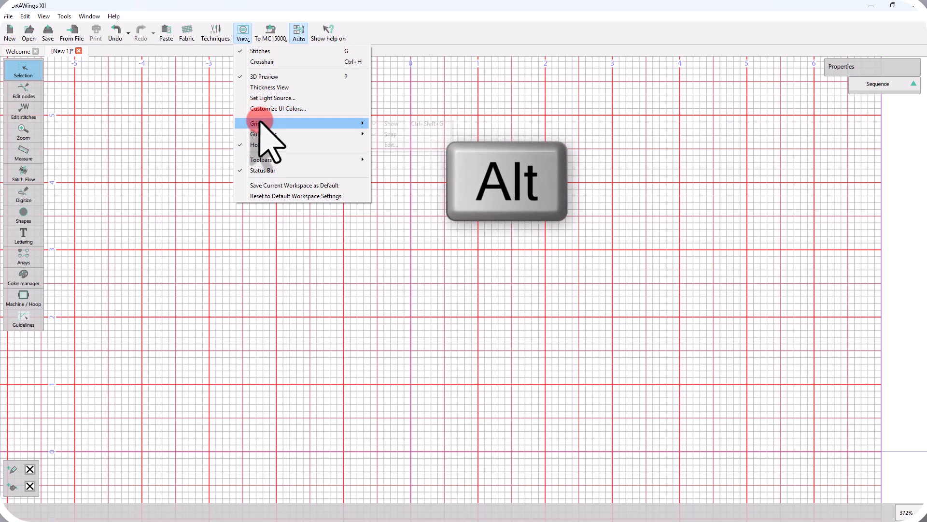
pyautogui.click(368, 134)
# Begin an Outline shape zigzag across the upper grid, repositioning one peak to the right.
pyautogui.click(23, 193)
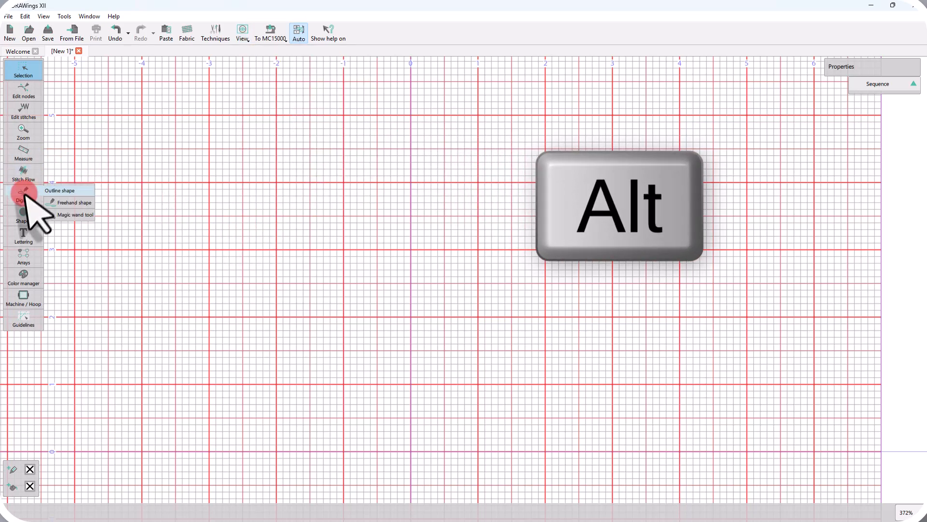
pyautogui.click(148, 202)
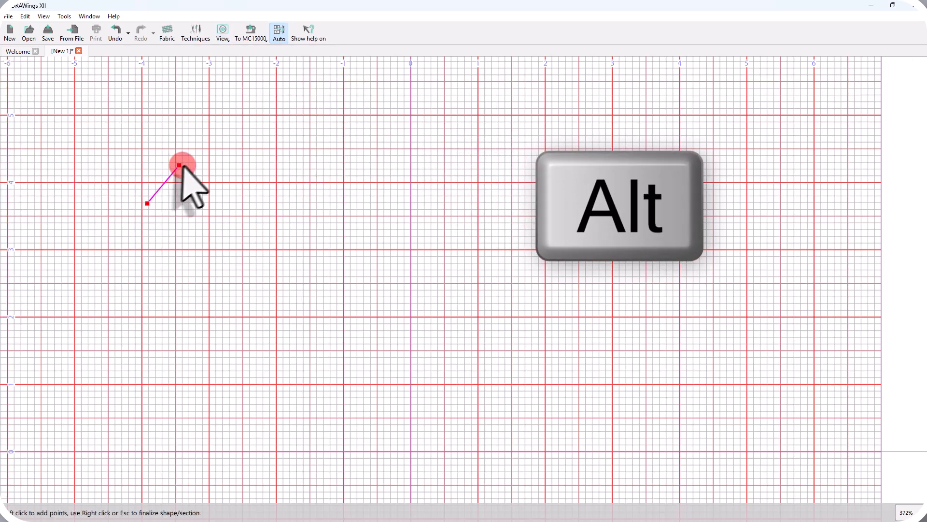
pyautogui.click(192, 152)
pyautogui.click(218, 178)
pyautogui.click(259, 155)
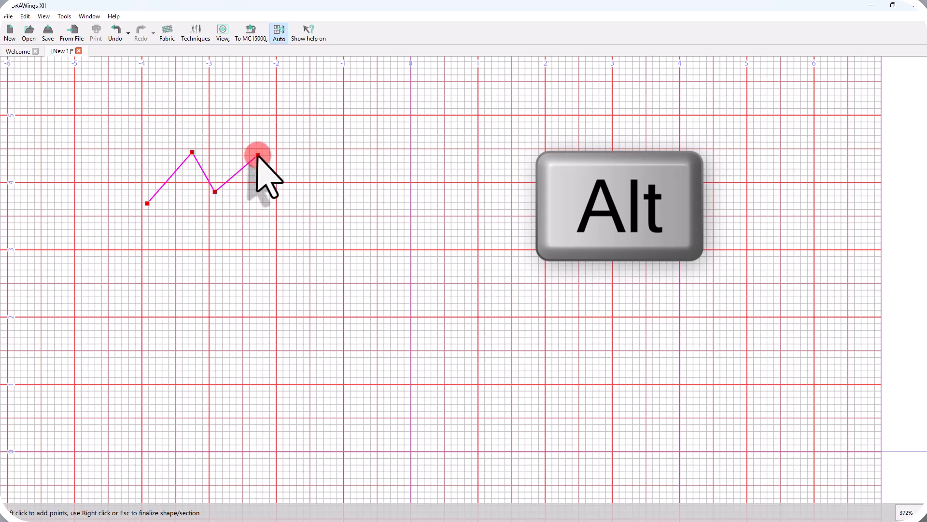
pyautogui.moveTo(255, 155); pyautogui.dragTo(276, 149)
pyautogui.click(290, 196)
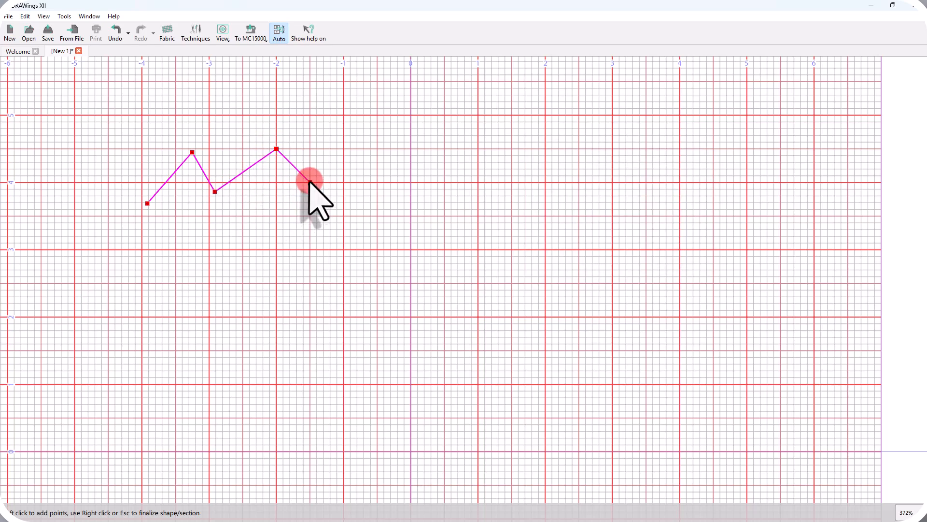
# Add the remaining zigzag peaks and valleys, then delete the line.
pyautogui.click(344, 148)
pyautogui.click(364, 169)
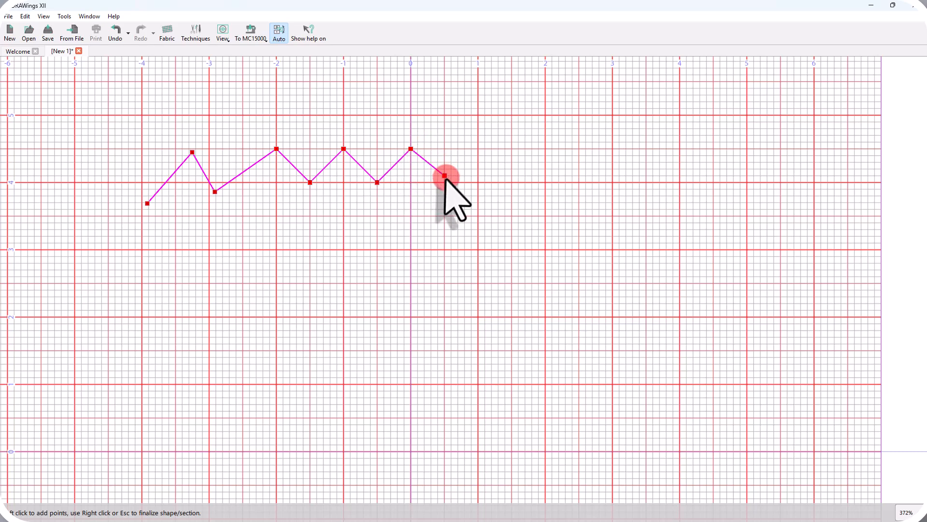
pyautogui.click(466, 165)
pyautogui.click(485, 193)
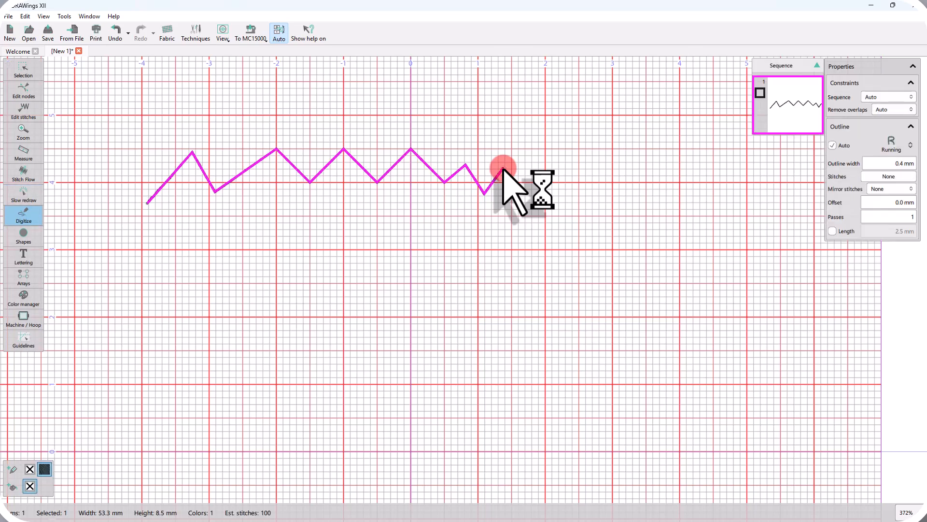
pyautogui.press('Delete')
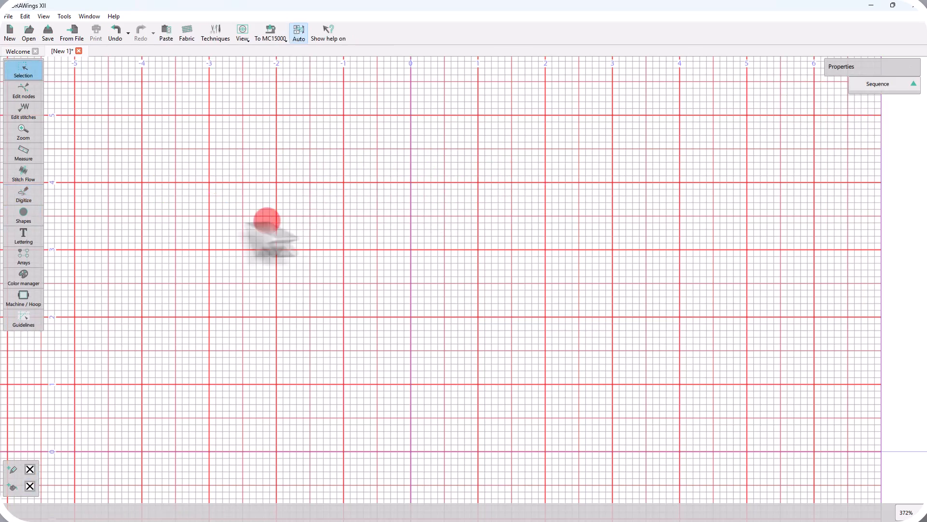
# Digitize the grid-snapped outer diamond as an Outline shape, closing it at the left corner.
pyautogui.click(24, 192)
pyautogui.click(60, 191)
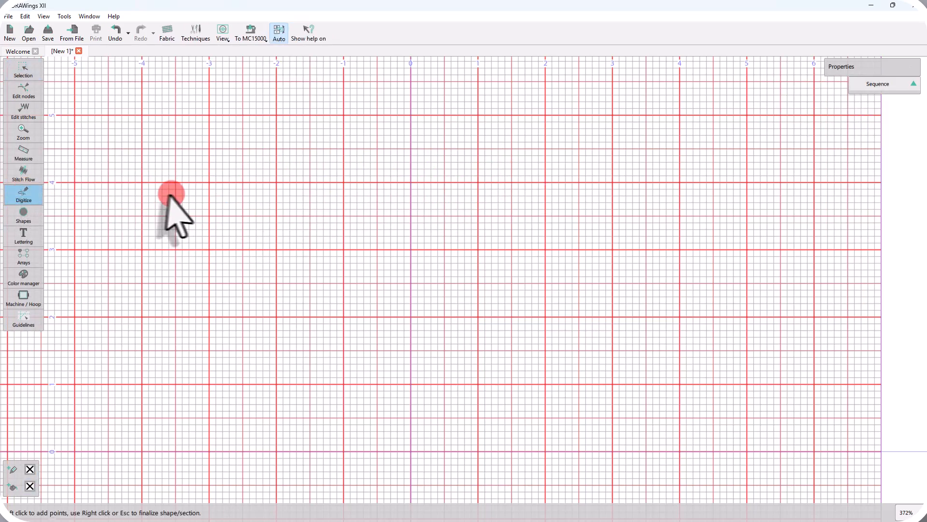
pyautogui.click(141, 215)
pyautogui.click(213, 146)
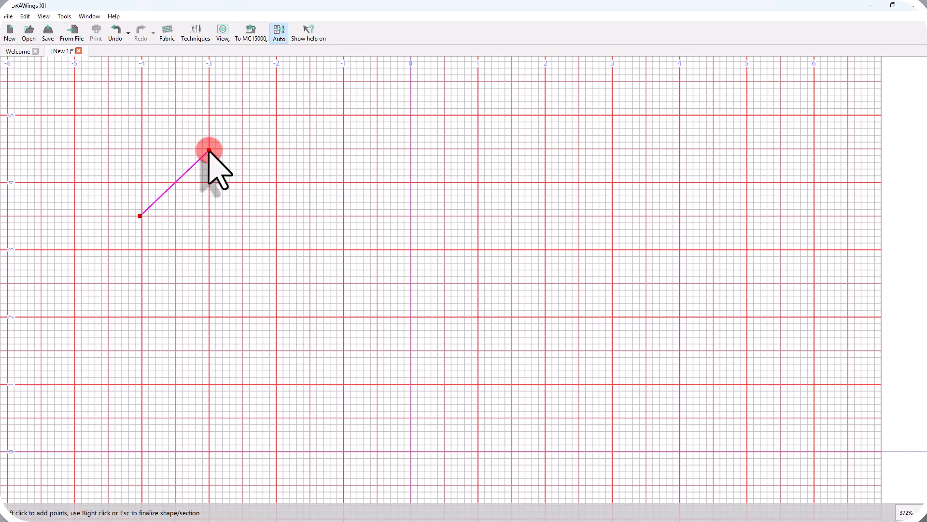
pyautogui.click(275, 215)
pyautogui.click(257, 240)
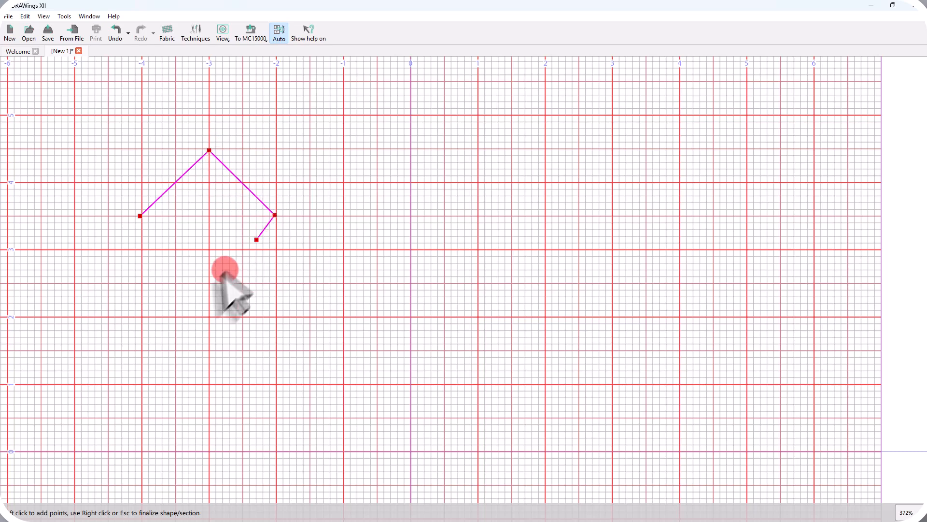
pyautogui.click(209, 283)
pyautogui.click(141, 216)
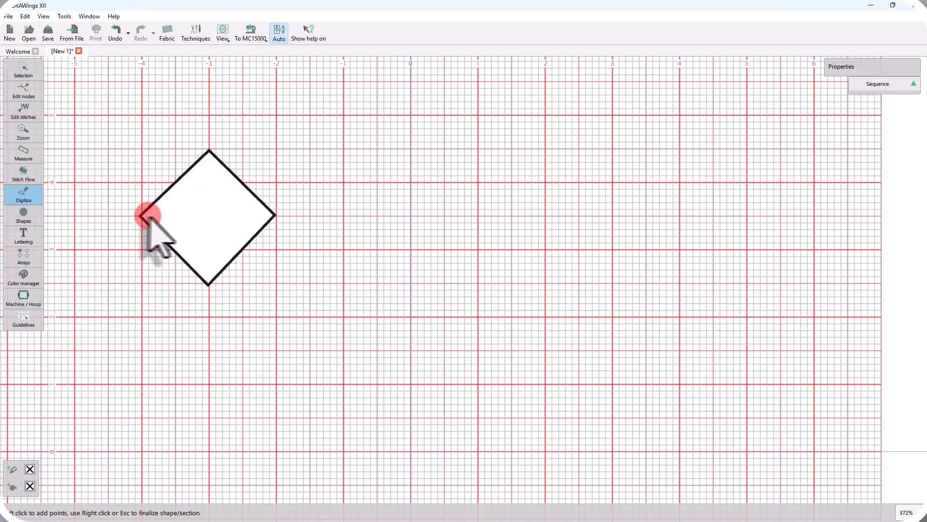
# Add the smaller inner diamond as a cut-out and finalize the 20.4 × 20.4 mm frame.
pyautogui.click(162, 215)
pyautogui.click(209, 171)
pyautogui.click(248, 215)
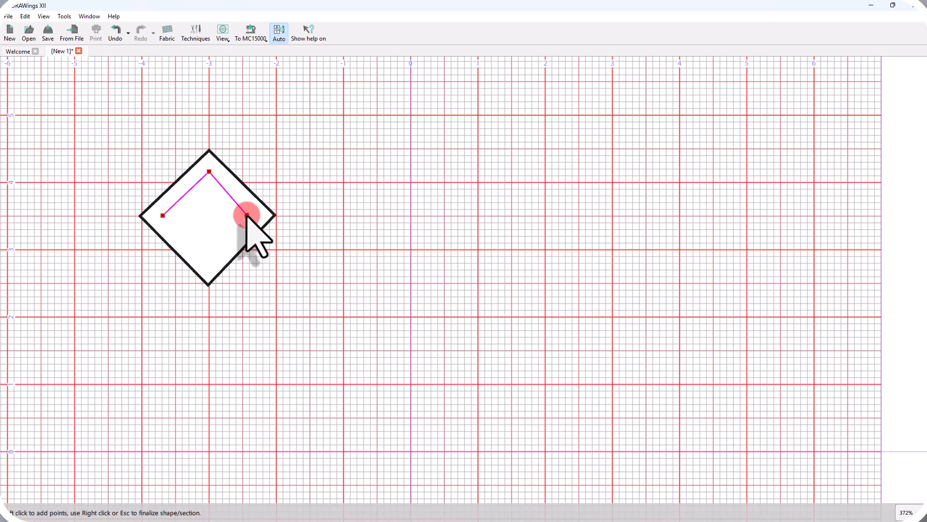
pyautogui.click(207, 258)
pyautogui.click(163, 216)
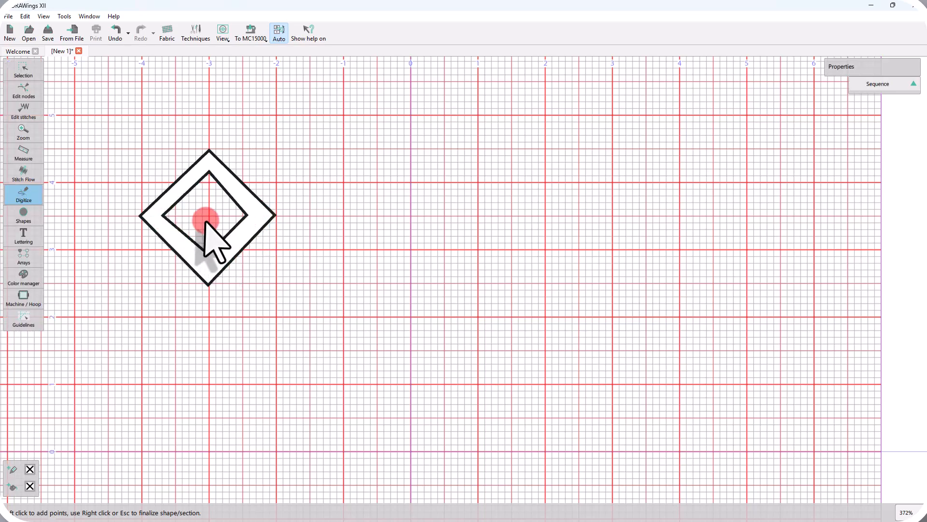
pyautogui.rightClick(207, 220)
pyautogui.click(393, 233)
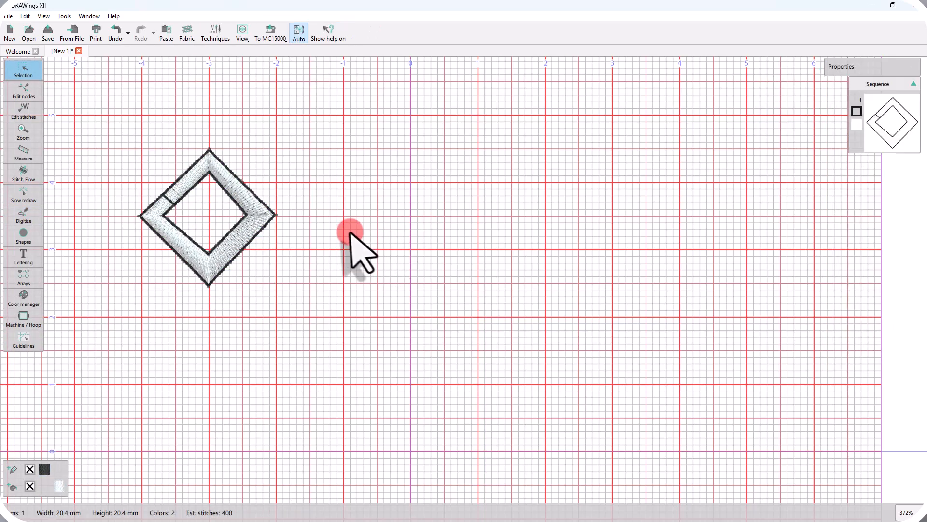